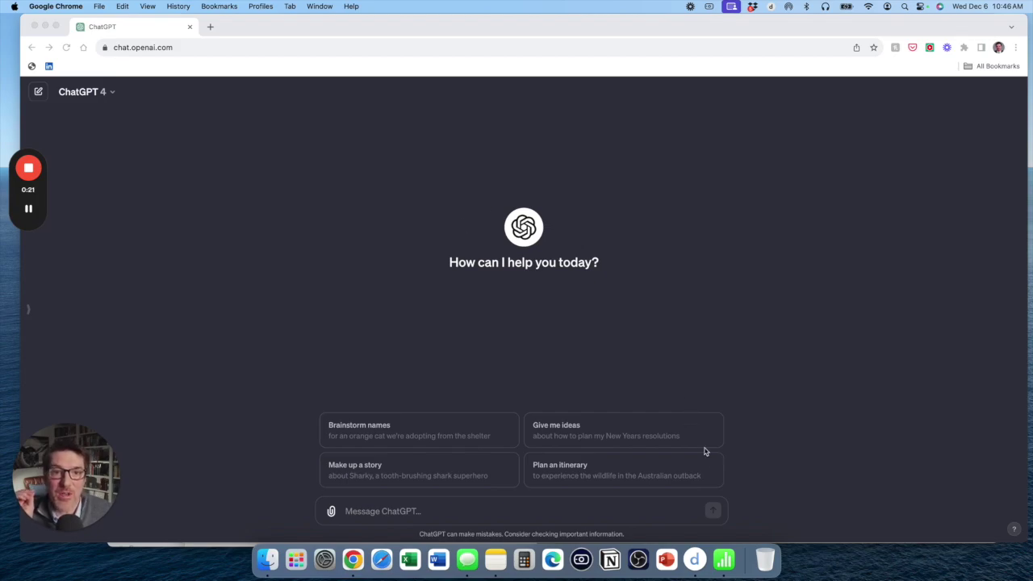
- Switch to the FIFA 2019 spreadsheet in Numbers and examine its player rows and its attribute, goalkeeping, skill and movement columns
left_click(725, 560)
scroll(647, 405, "left", 15)
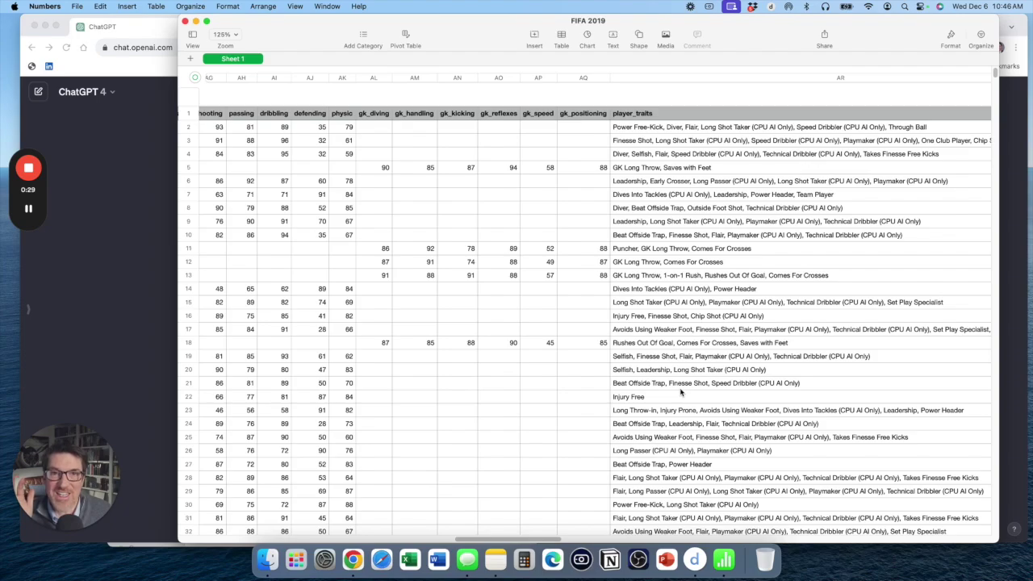
scroll(681, 393, "left", 20)
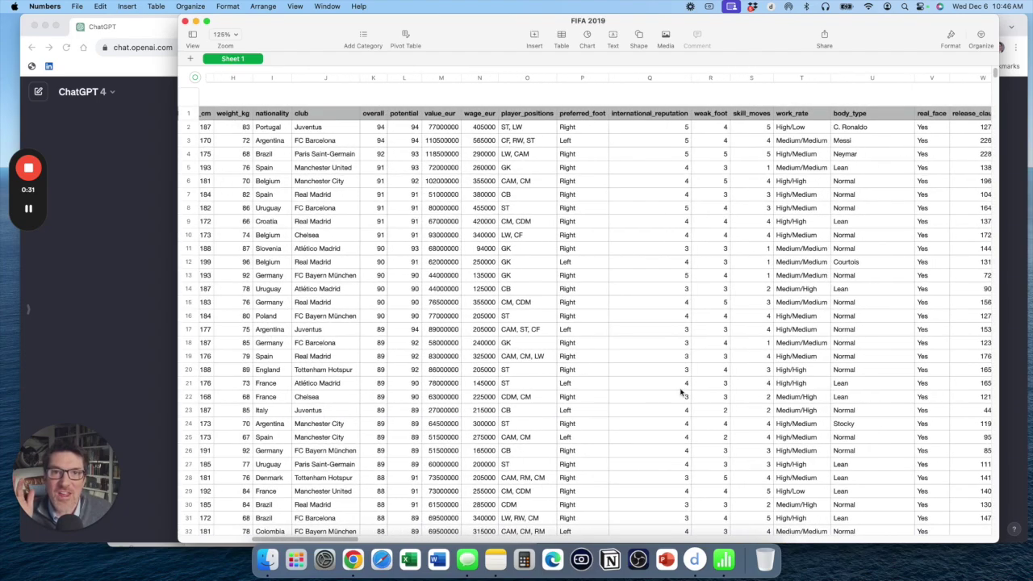
scroll(680, 392, "left", 10)
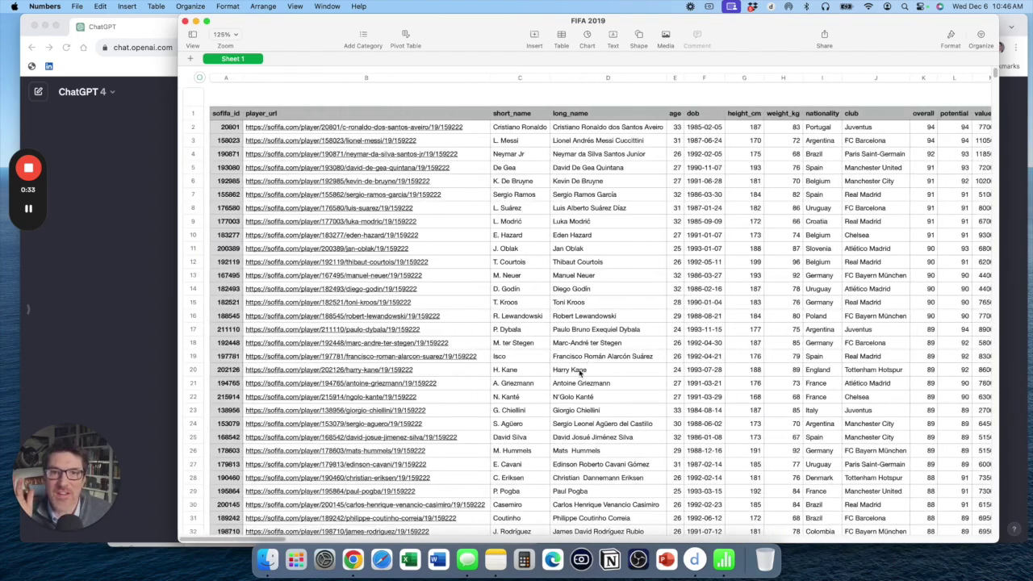
scroll(580, 372, "down", 5)
scroll(580, 372, "down", 8)
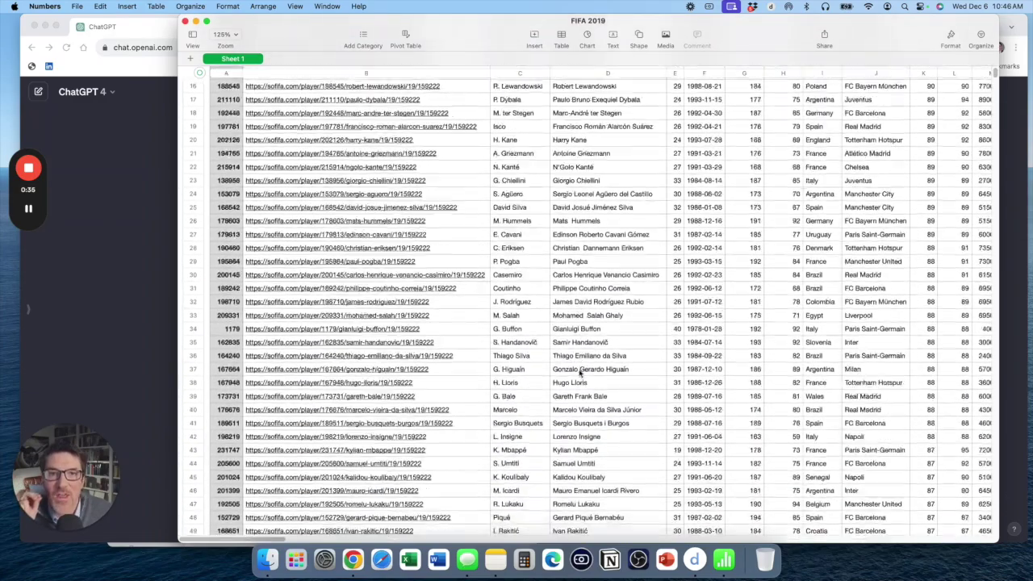
scroll(580, 373, "up", 10)
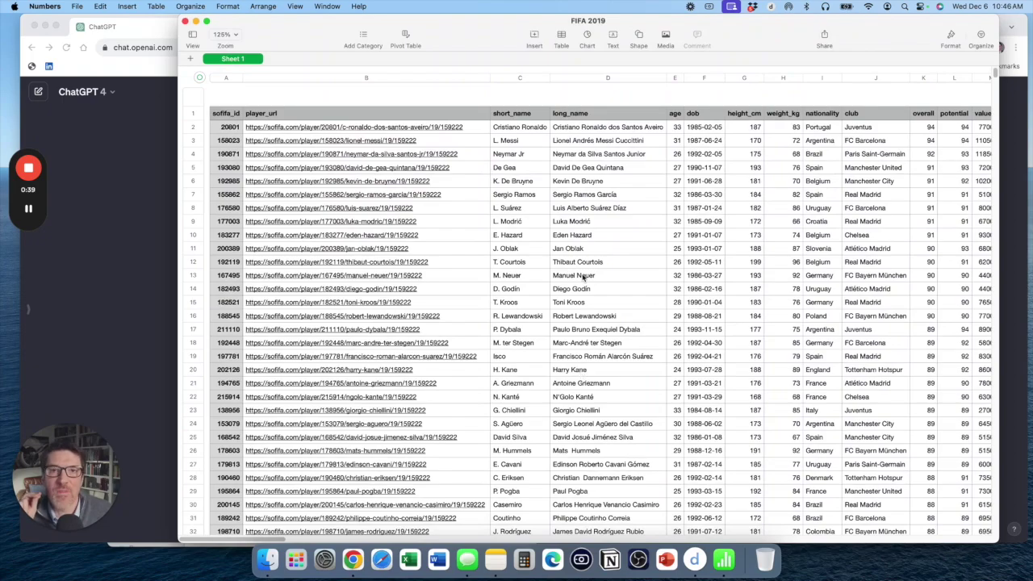
scroll(583, 276, "right", 3)
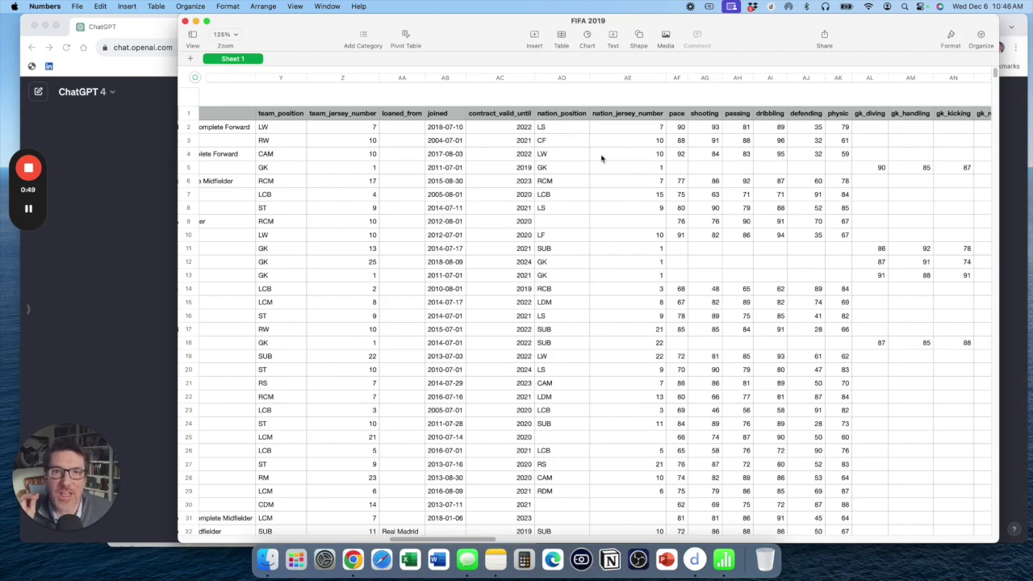
scroll(612, 159, "right", 3)
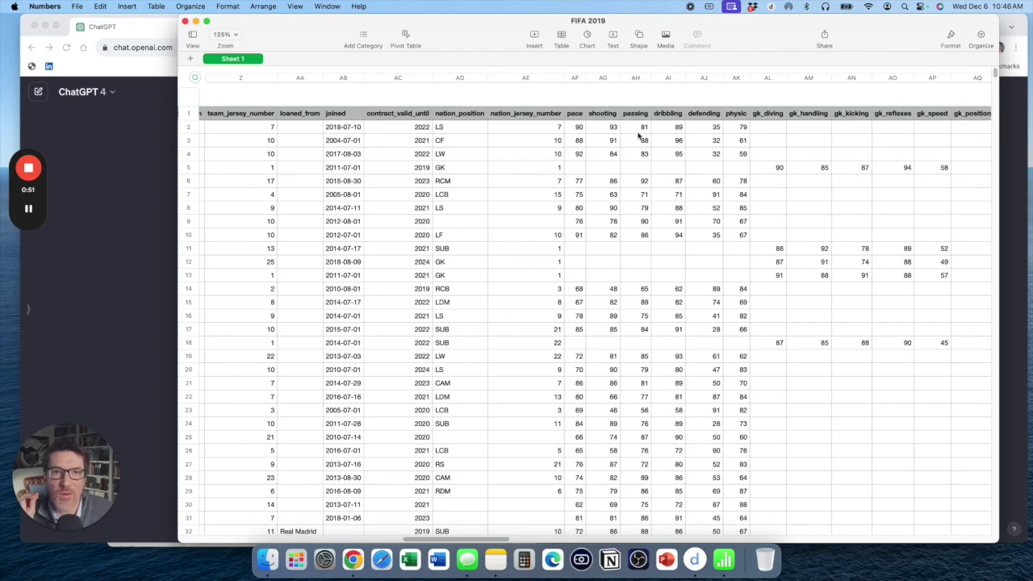
scroll(638, 135, "right", 10)
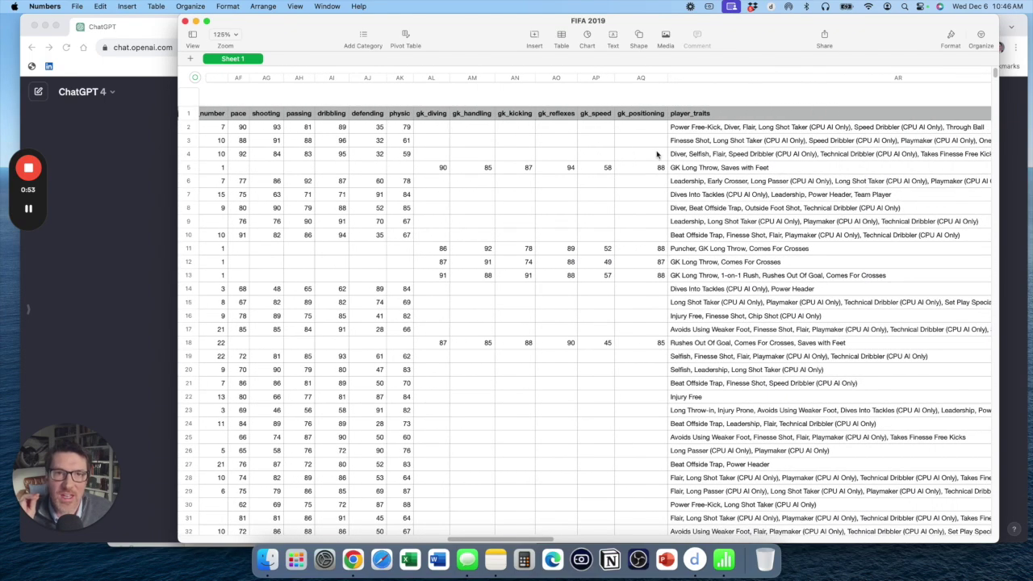
scroll(716, 167, "right", 14)
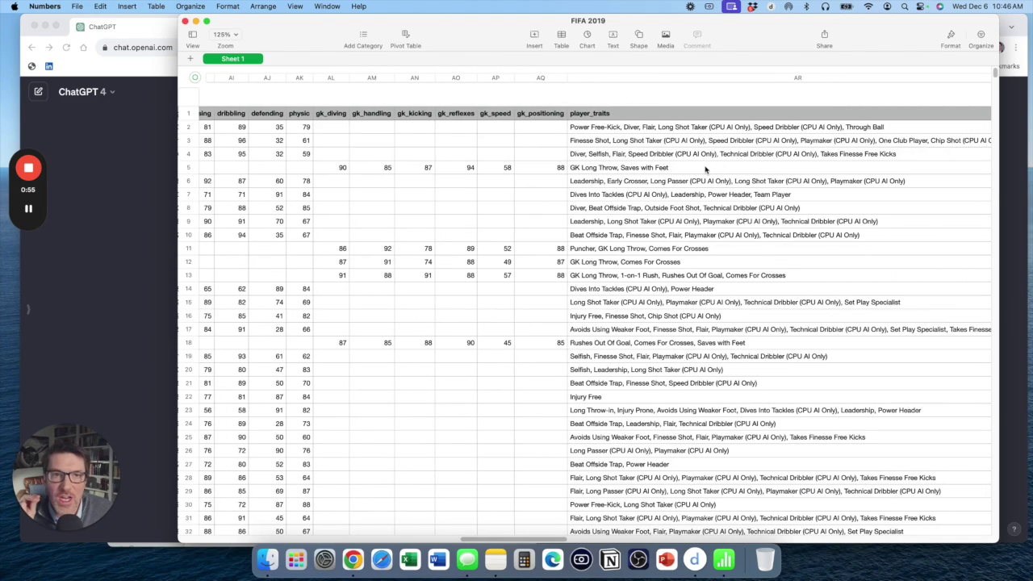
scroll(708, 169, "right", 20)
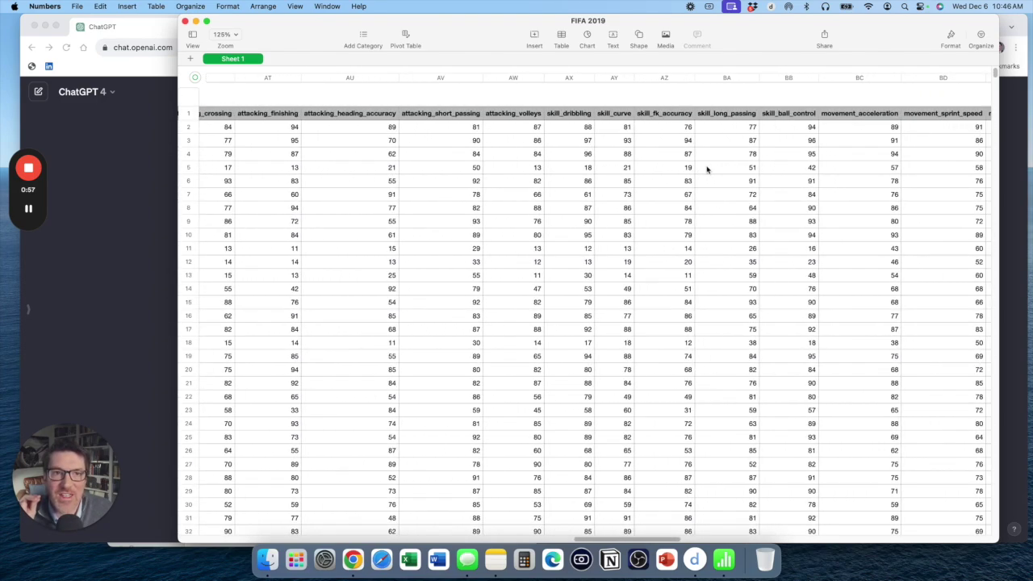
scroll(707, 169, "right", 2)
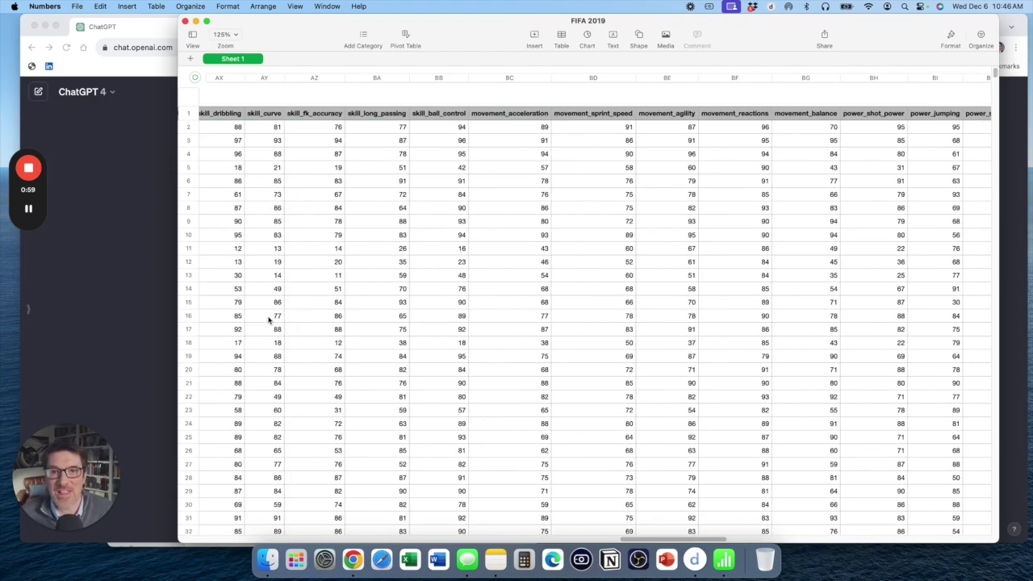
- Switch back to ChatGPT in Chrome and attach the file FIFA 2019 copy.csv from the Desktop to the message
left_click(131, 341)
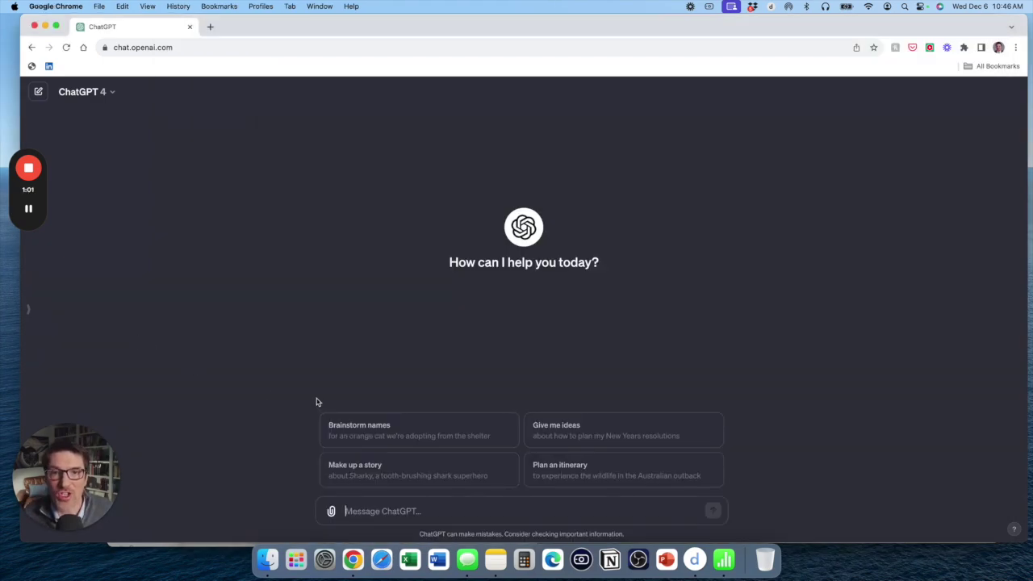
left_click(331, 512)
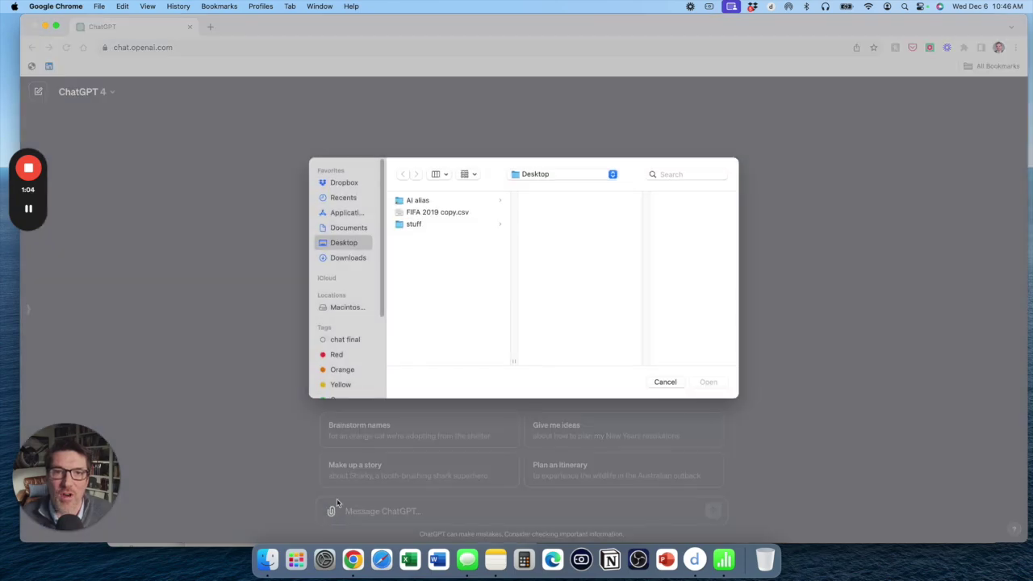
left_click(446, 213)
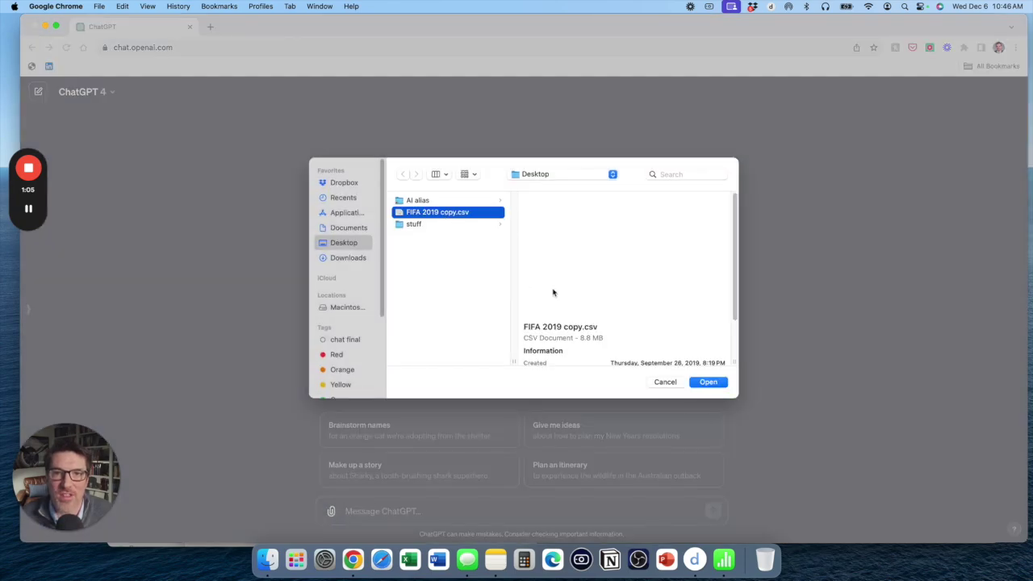
left_click(706, 384)
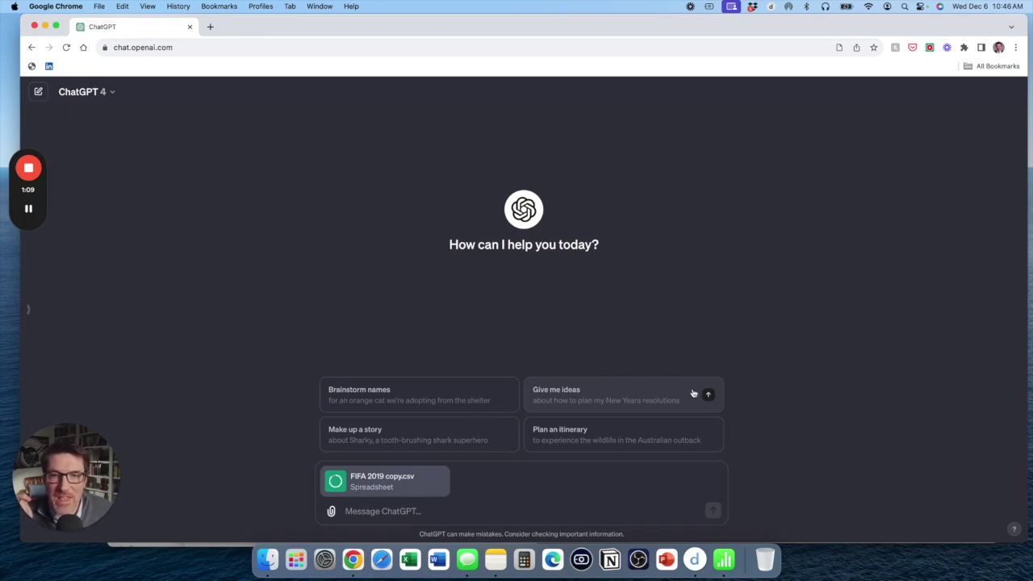
- Send the message "can you tell me what this is" together with the attached spreadsheet
left_click(539, 512)
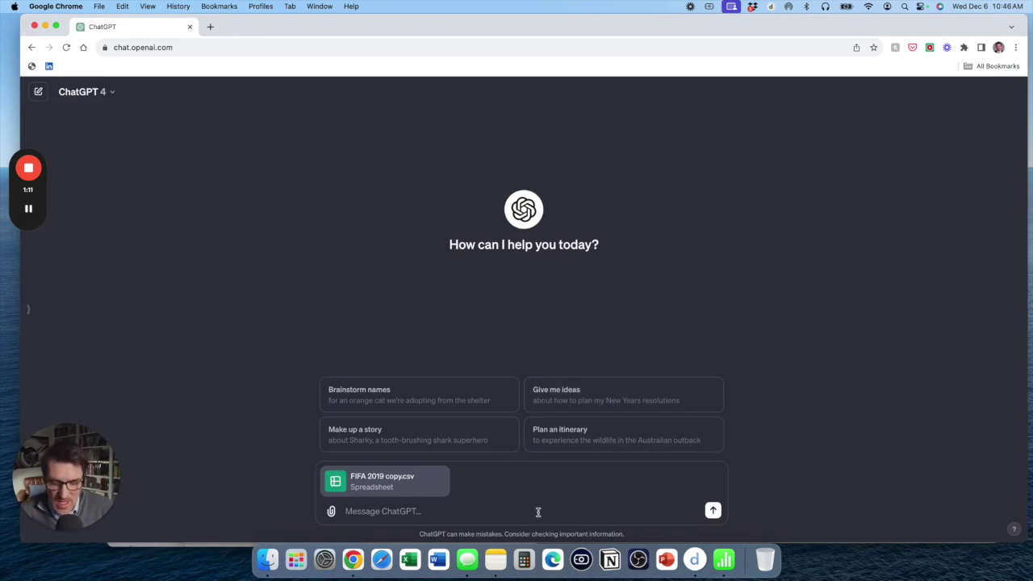
type("can yo")
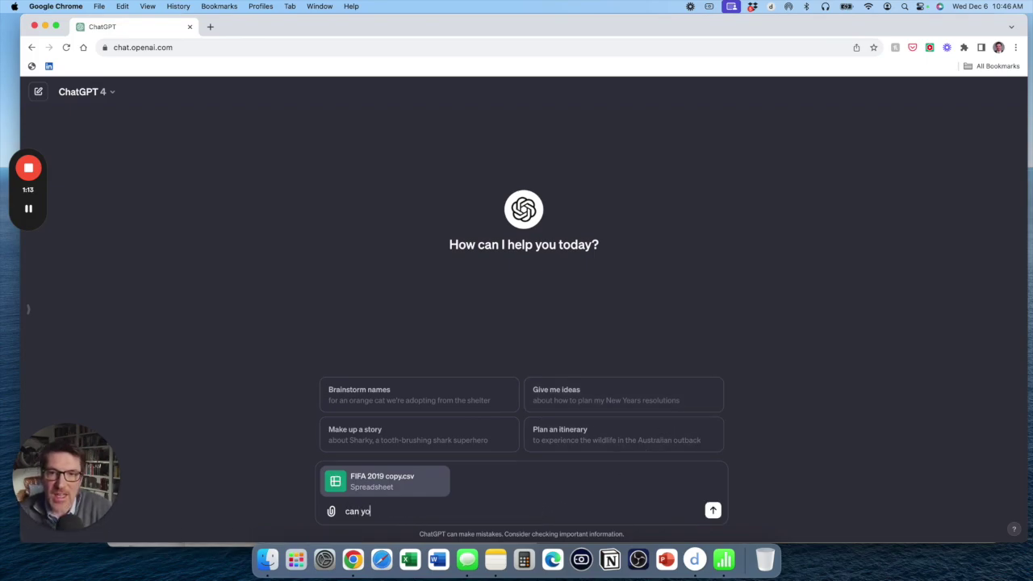
type("u tell me what this is")
key("Return")
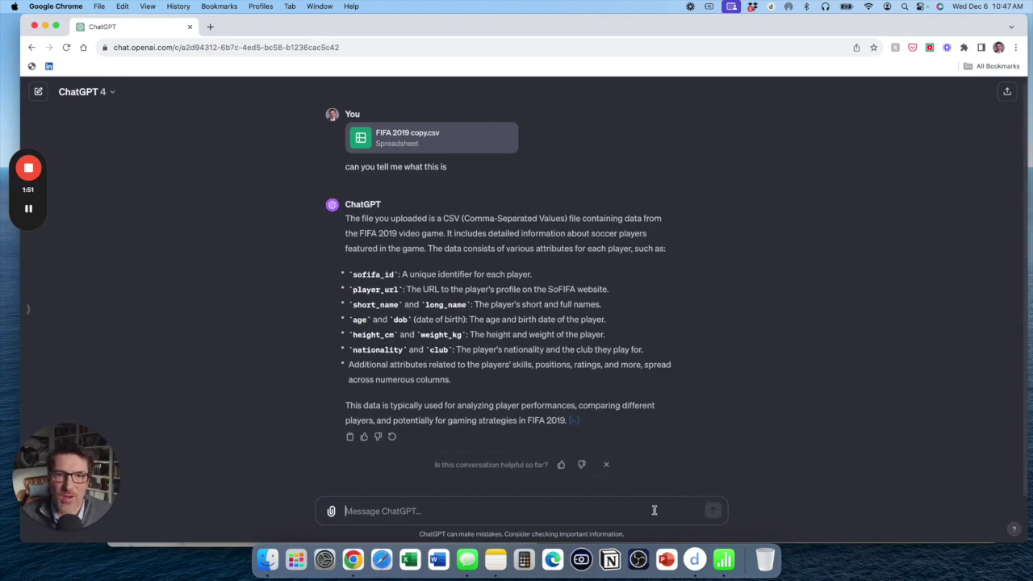
- Send the follow-up question "great, what might be some interesting insights from this taht you can explore"
type("great, can you")
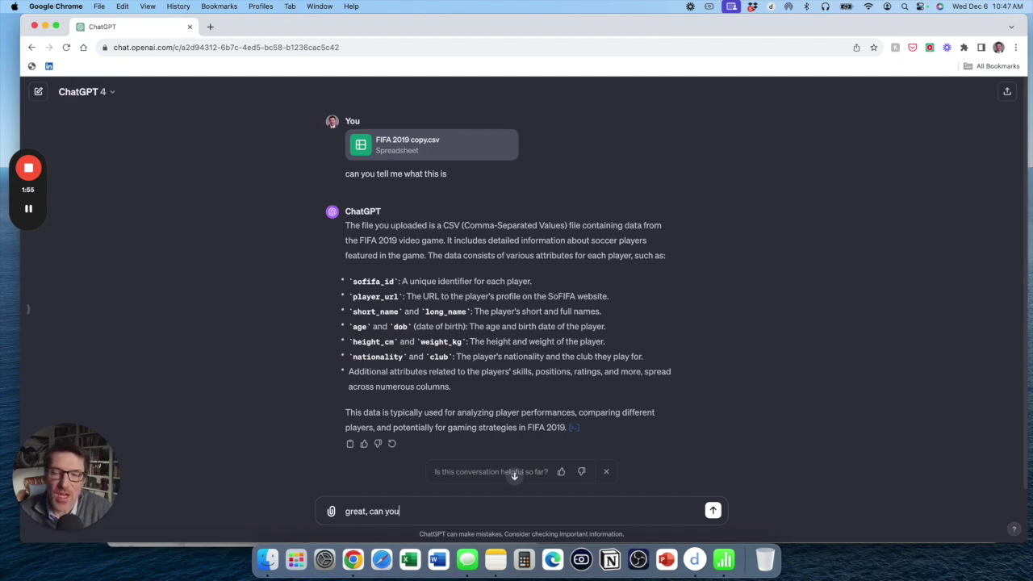
key("BackSpace")
key("BackSpace")
key("BackSpace")
key("BackSpace")
key("BackSpace")
key("BackSpace")
key("BackSpace")
type("what might")
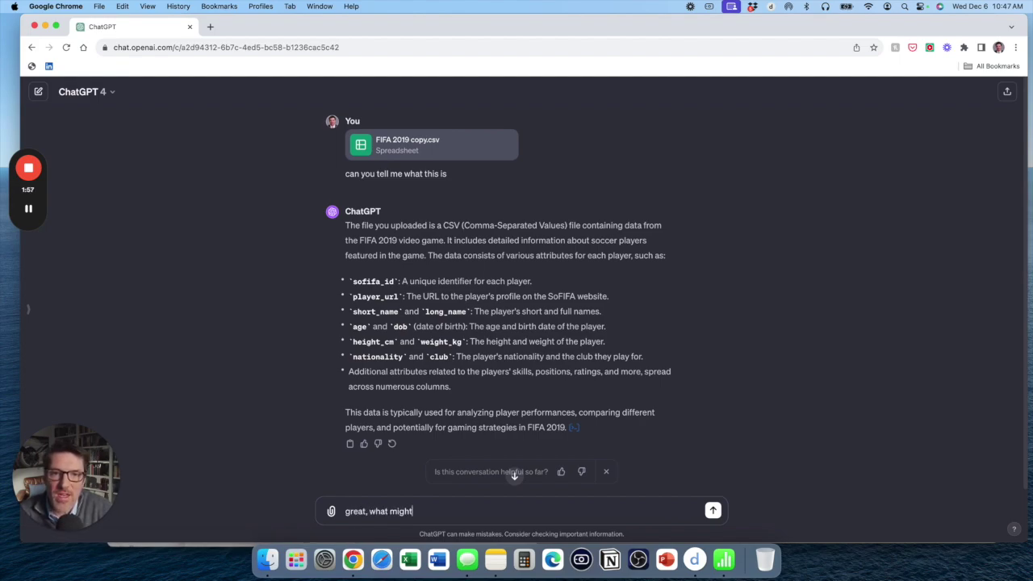
type(" be some interesting ins")
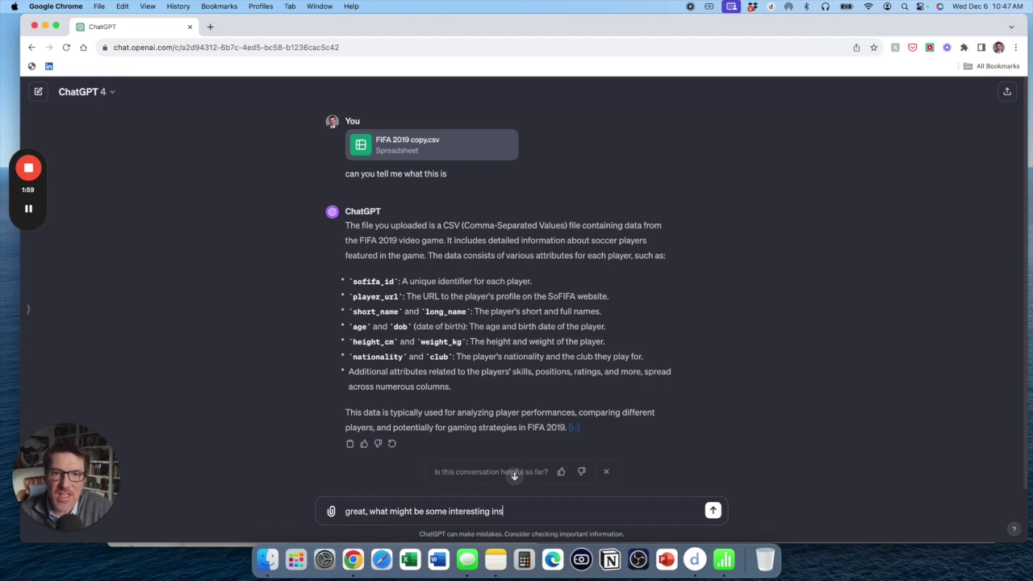
type("ights from this ")
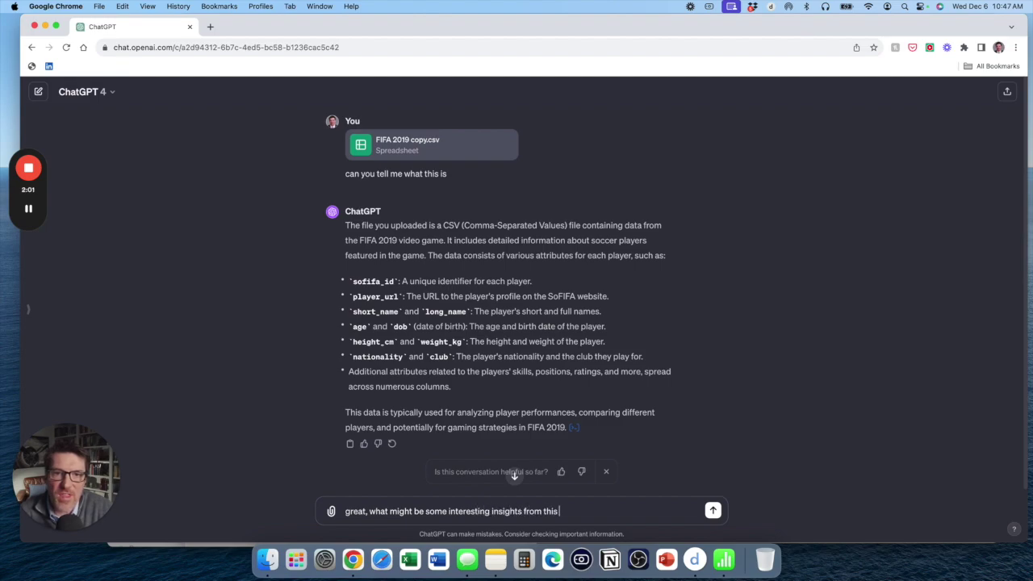
type("taht you can explore")
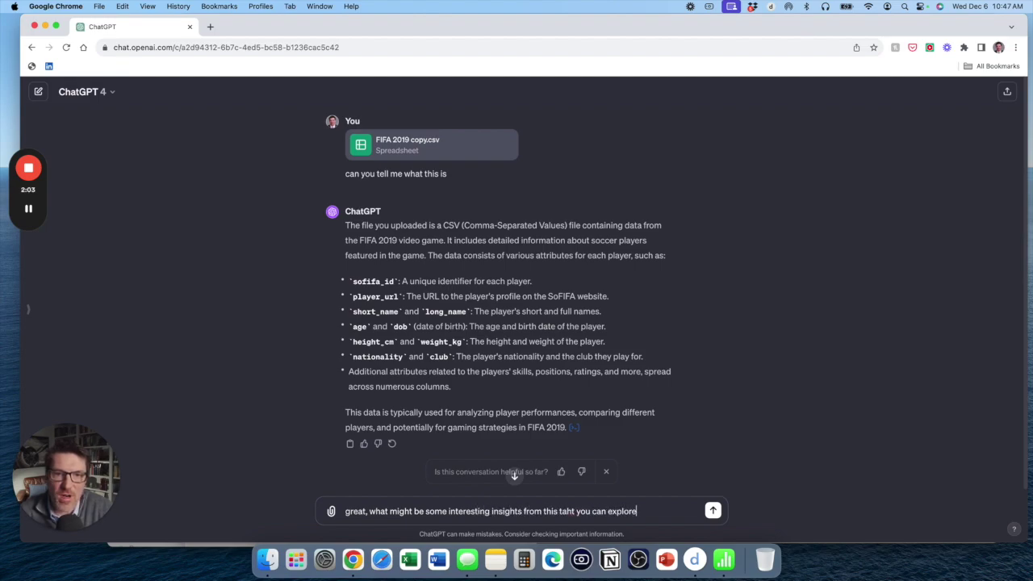
key("Return")
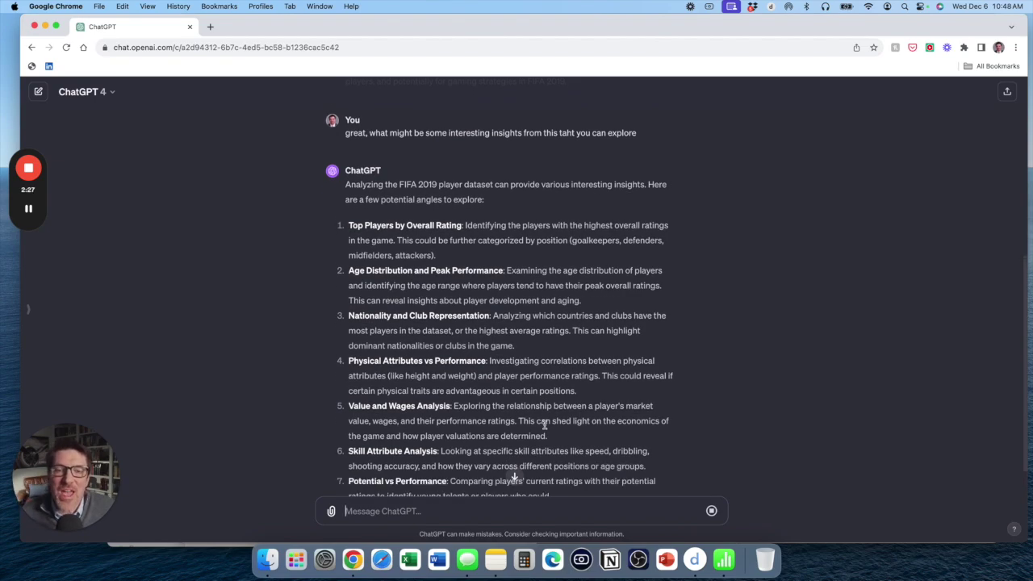
- Copy the fourth suggested insight, Physical Attributes vs Performance, including its full description
scroll(524, 412, "up", 1)
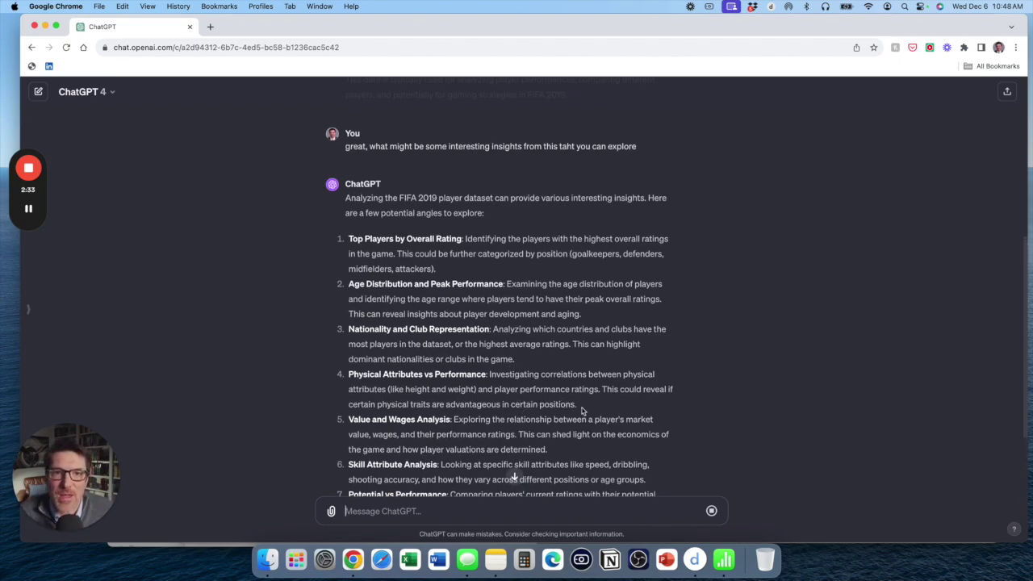
left_click_drag(578, 407, 348, 381)
key("super+c")
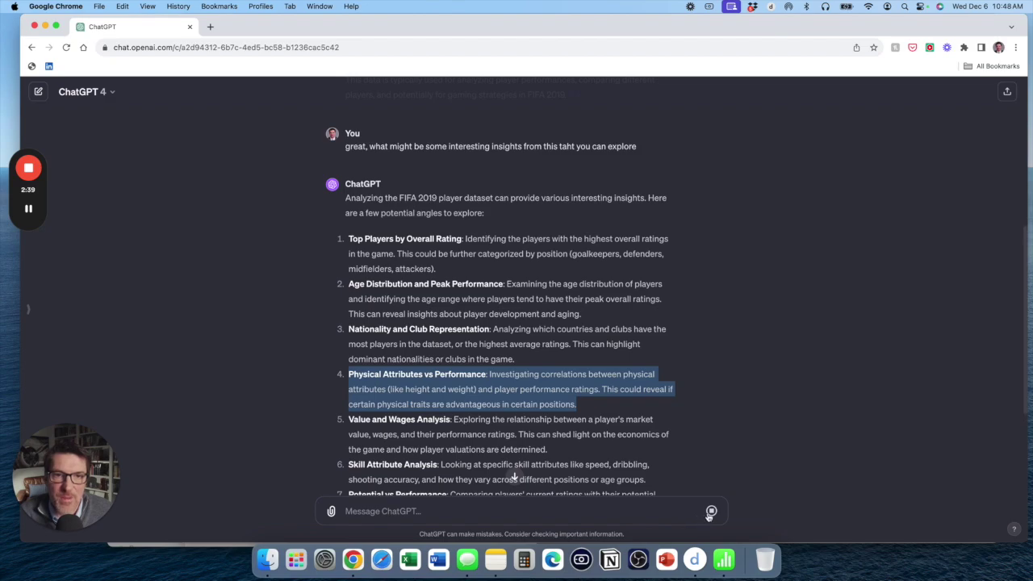
- Send the prompt "great, can you give me some insights around this:" followed by the copied Physical Attributes vs Performance text
left_click(630, 515)
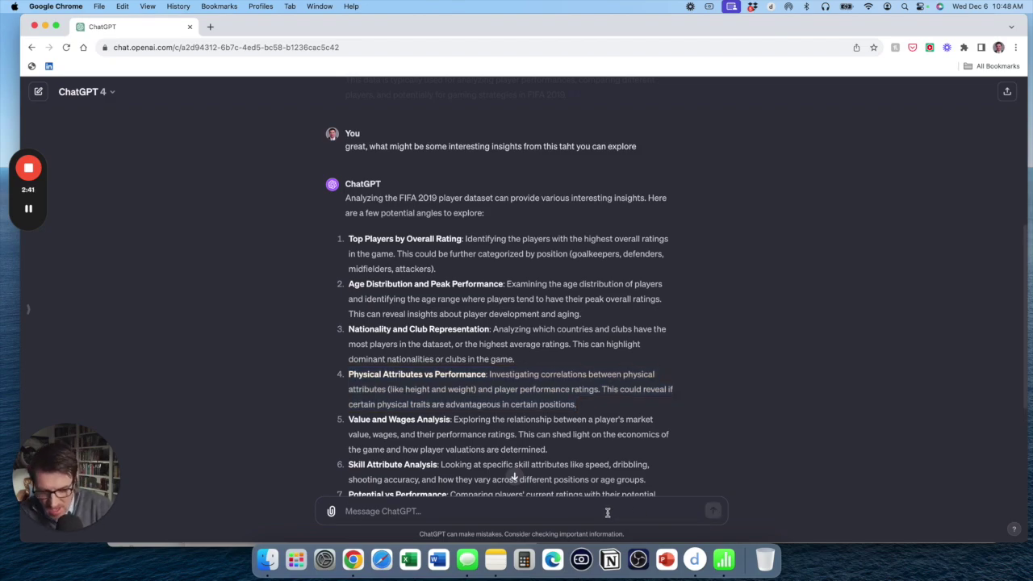
type("great, can you give")
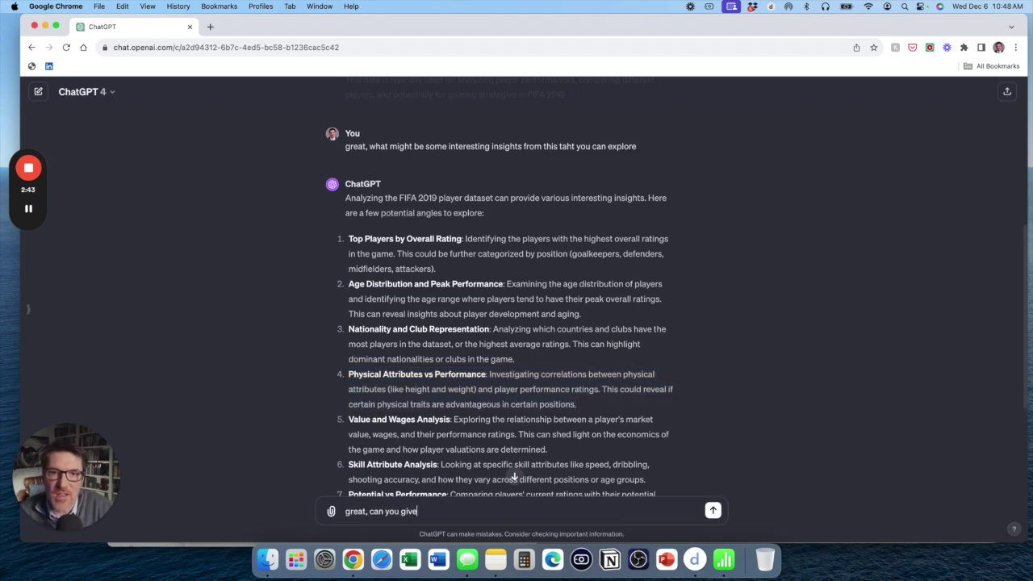
type(" me some ")
type("insig")
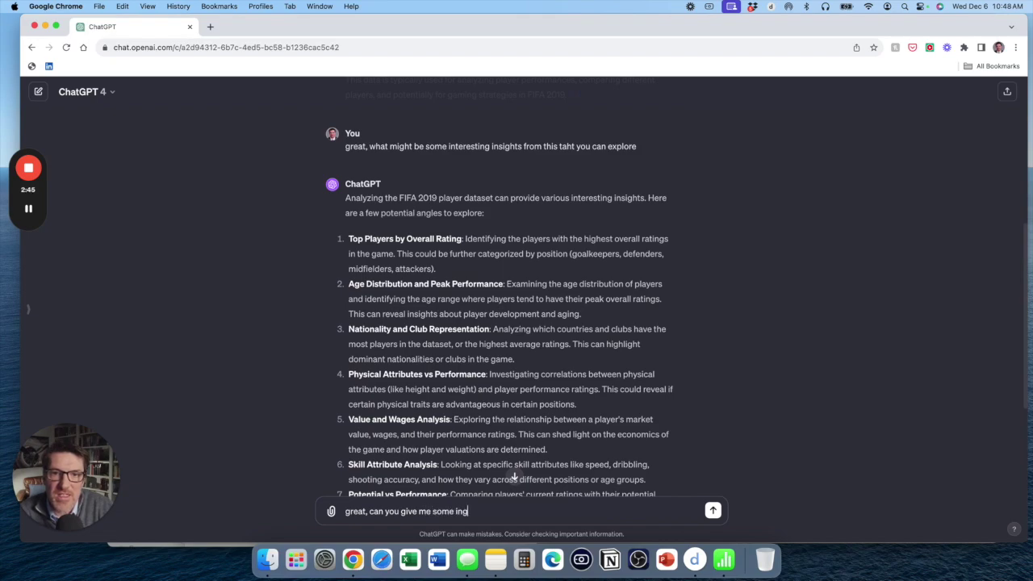
key("BackSpace")
type("sights around th")
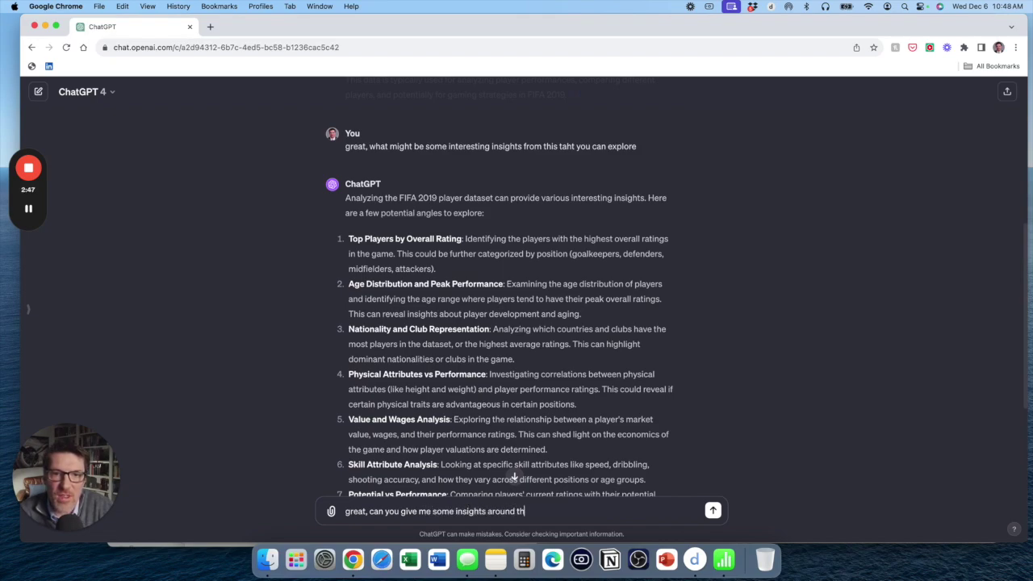
type("is:")
key("super+v")
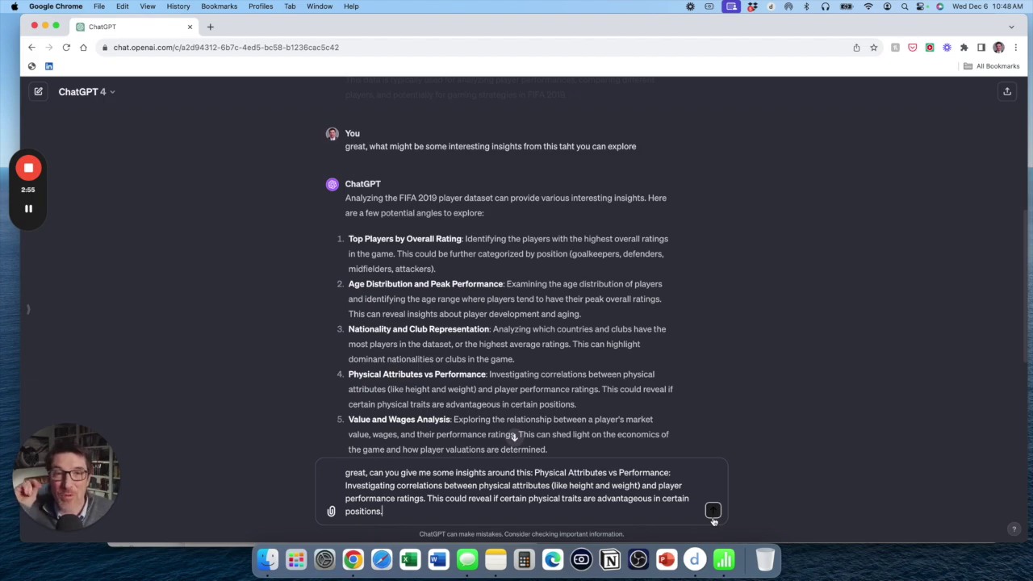
left_click(713, 512)
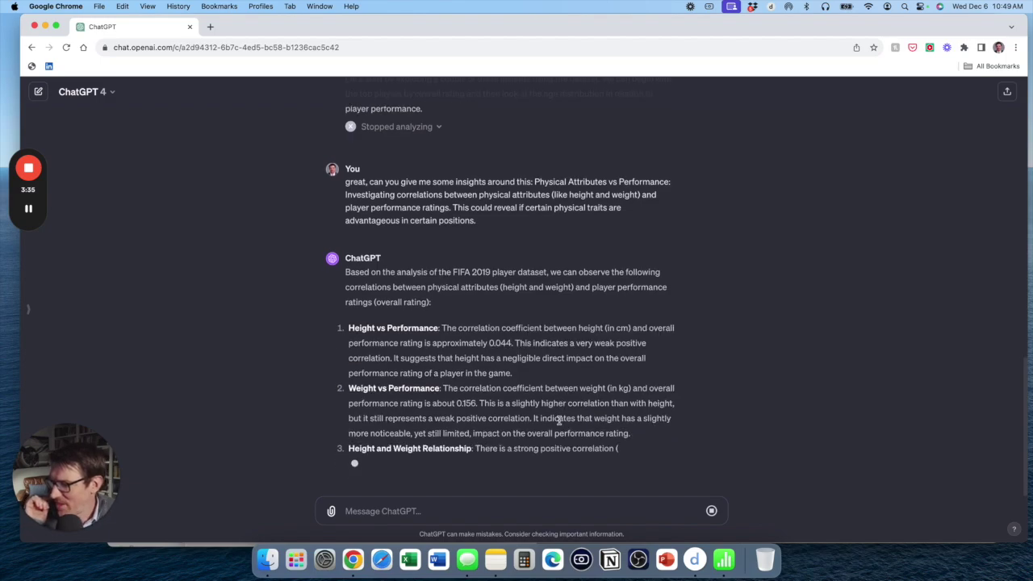
- Read through the reply on how height and weight correlate with player performance, including its concluding paragraph
scroll(555, 411, "up", 1)
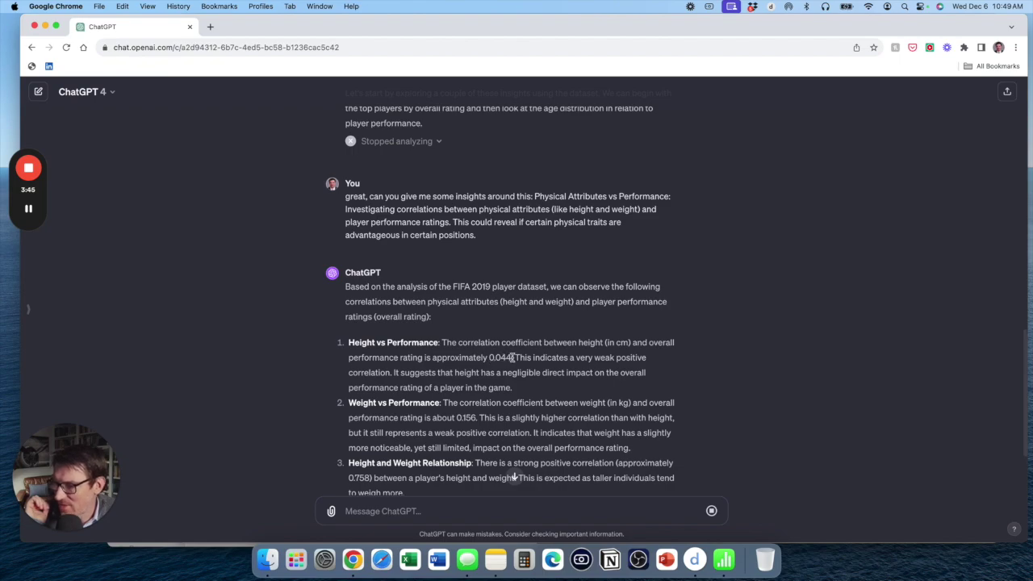
scroll(520, 367, "down", 1)
scroll(520, 368, "down", 3)
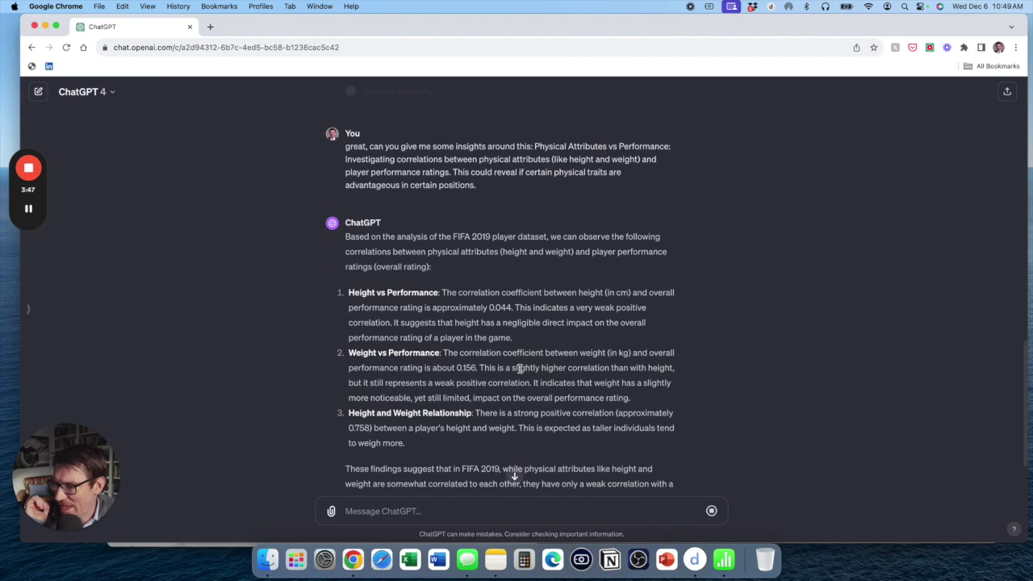
scroll(520, 367, "down", 2)
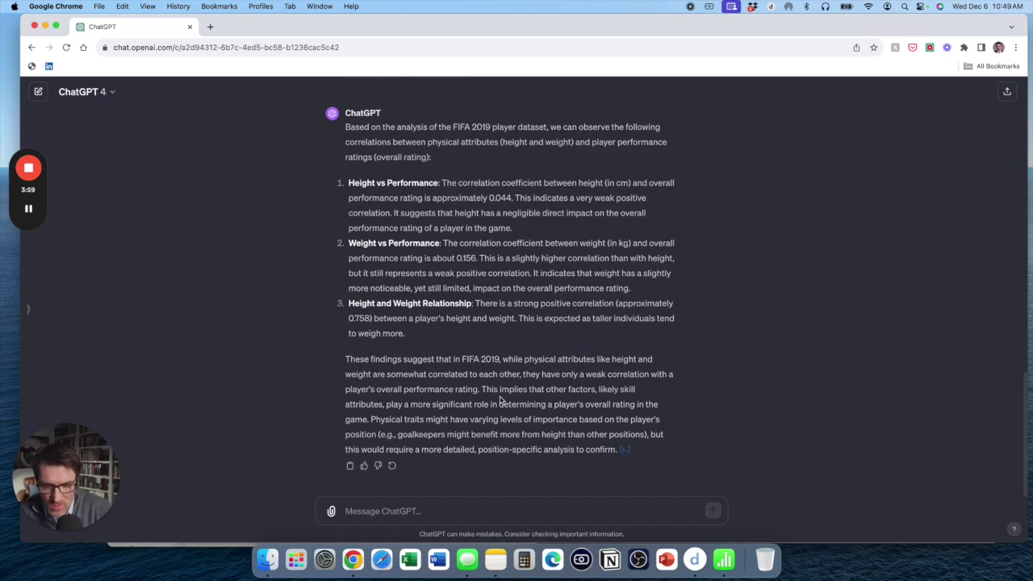
- Send the follow-up prompt "can you create an interesting visualization in a chart or graph to map this out"
left_click(441, 507)
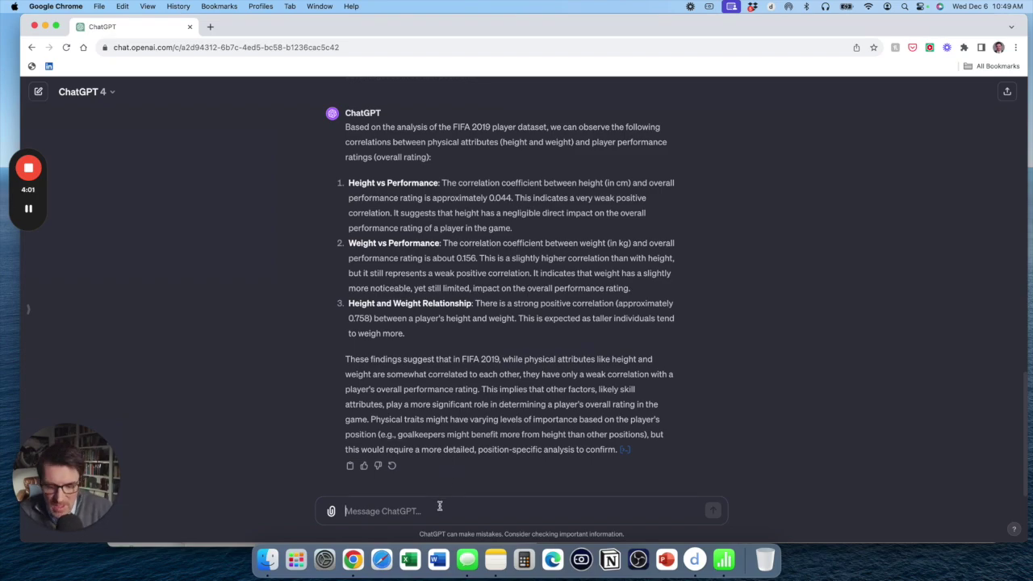
type("dan you create an inter")
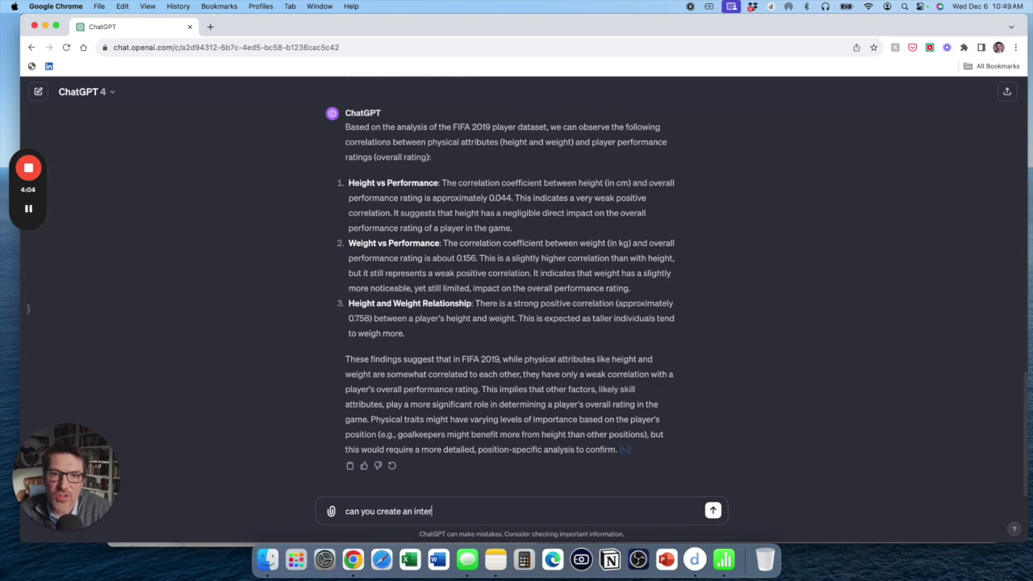
type("esting visualiza")
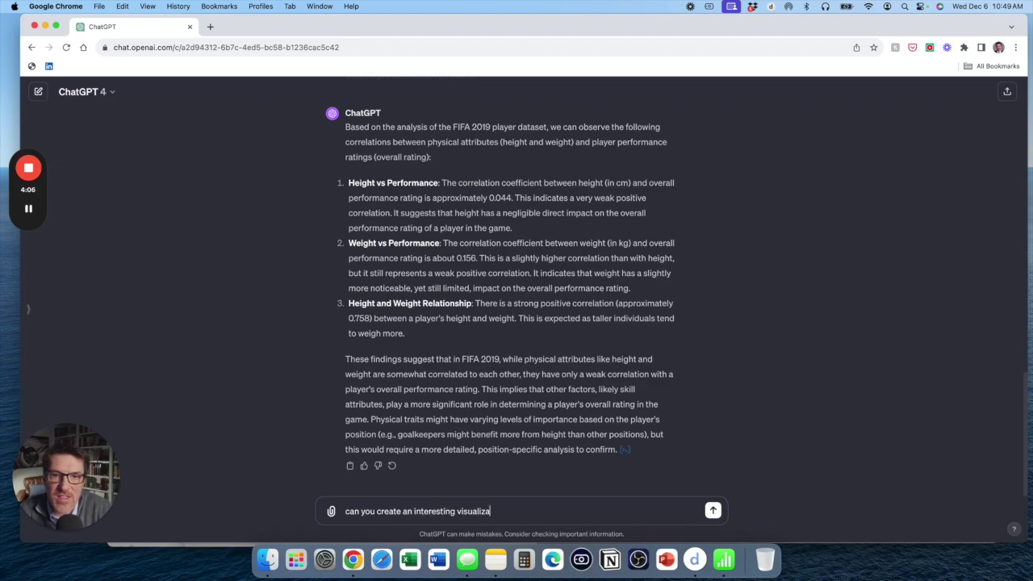
type("tion in a chart or gr")
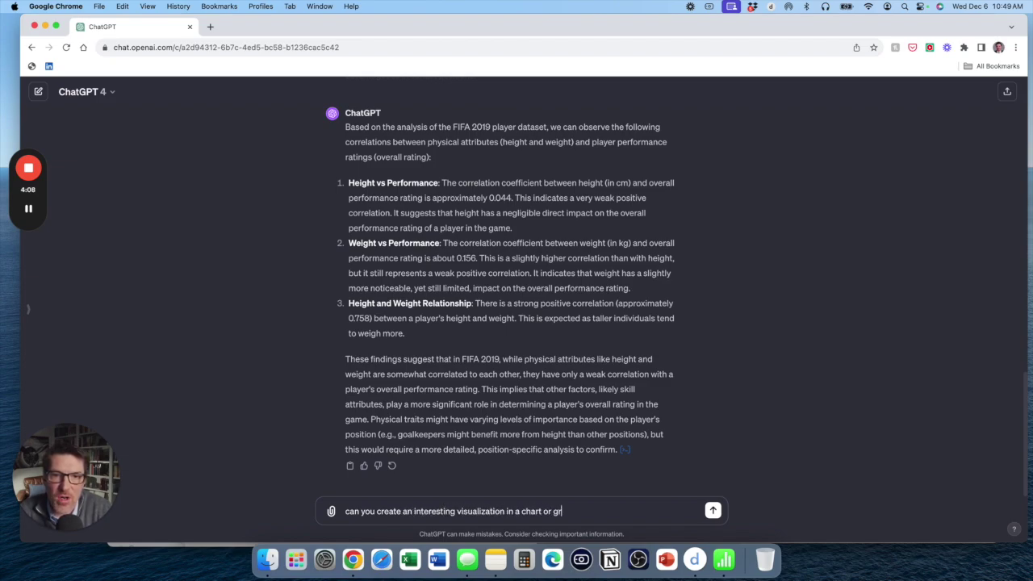
type("aph to map this out")
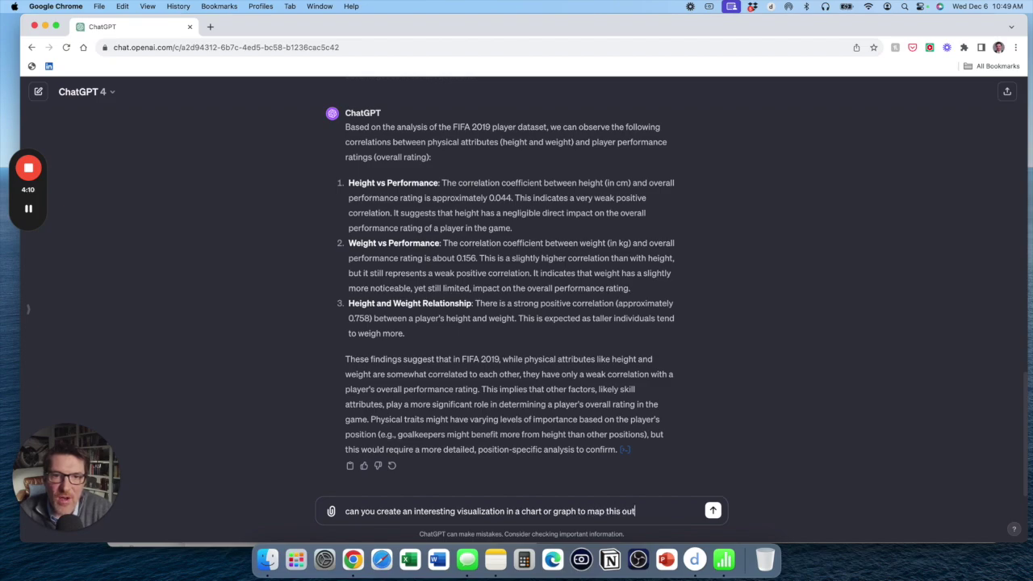
key("Return")
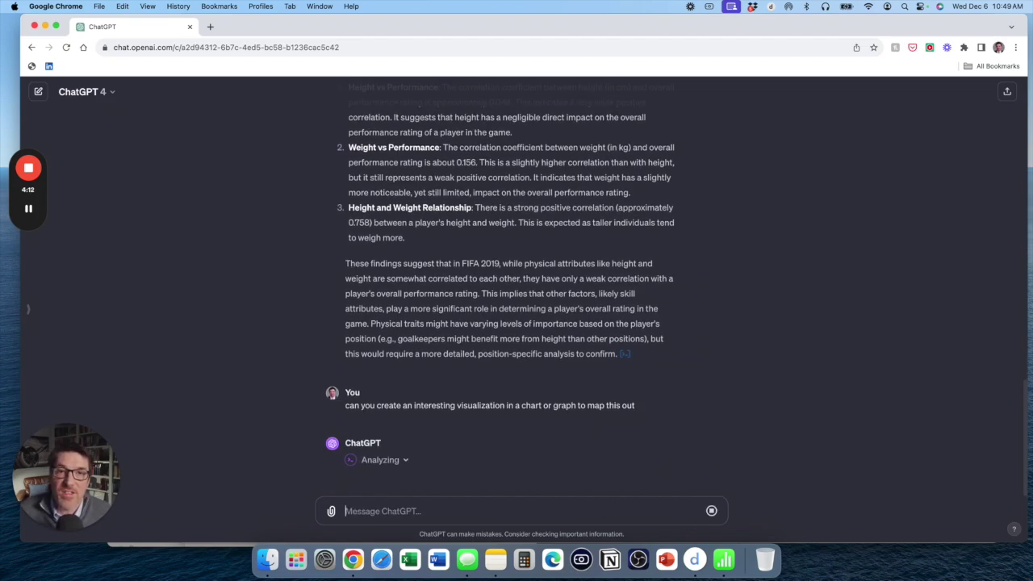